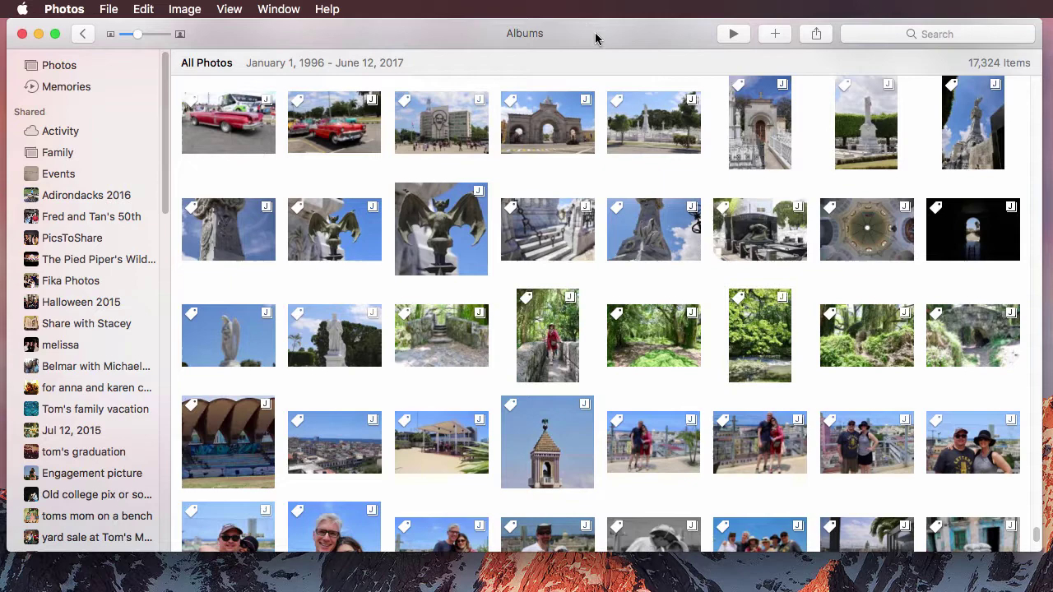
# Step: Move the Photos window aside and show the Pictures folder in Finder
pyautogui.moveTo(599, 35); pyautogui.dragTo(526, 588)
pyautogui.click(371, 307)
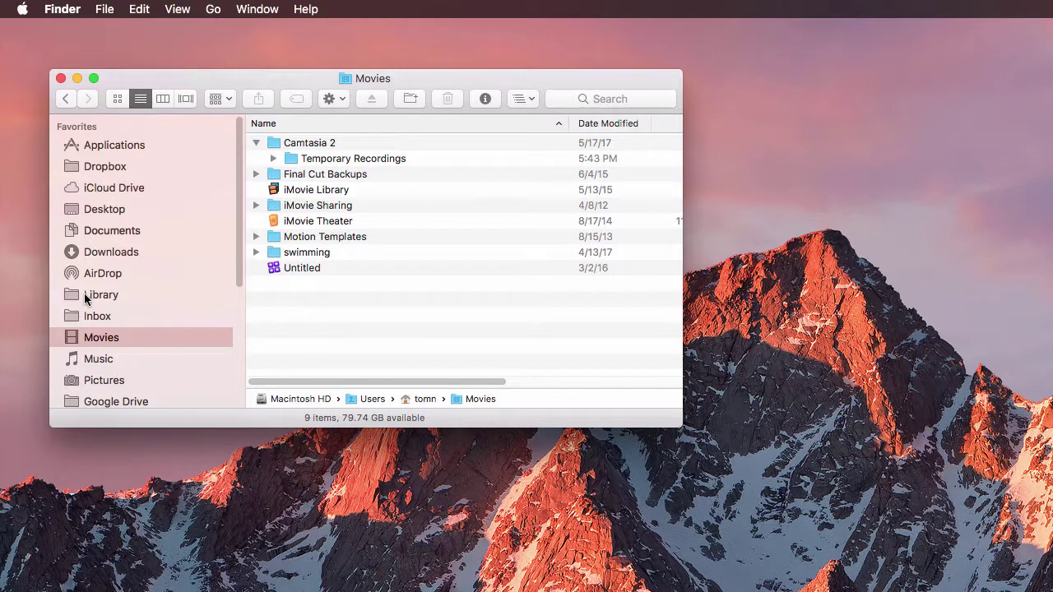
pyautogui.click(100, 381)
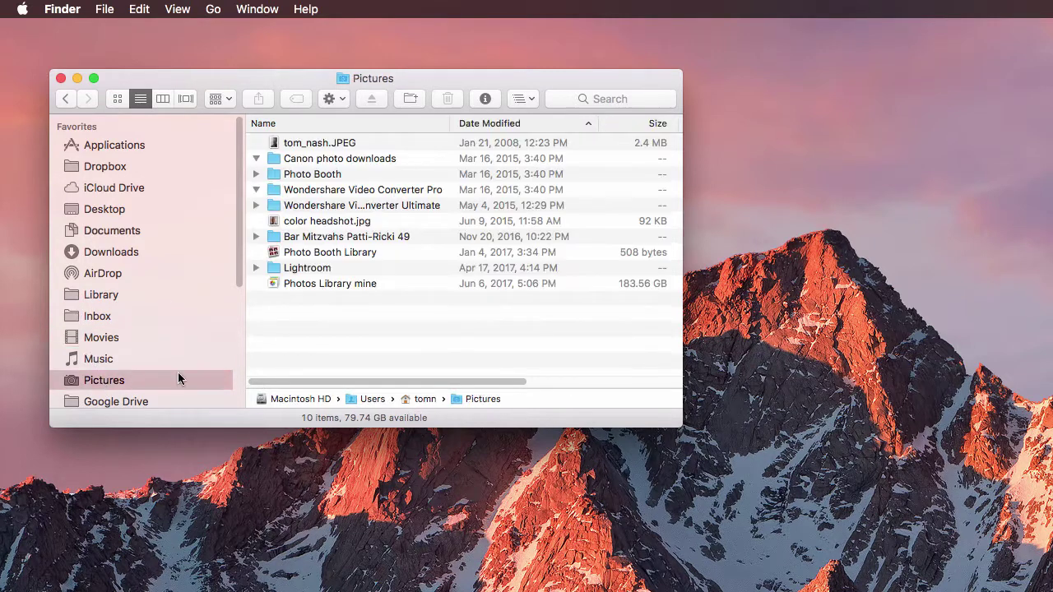
# Step: Select the Photos Library mine package and bring up its context menu
pyautogui.click(302, 282)
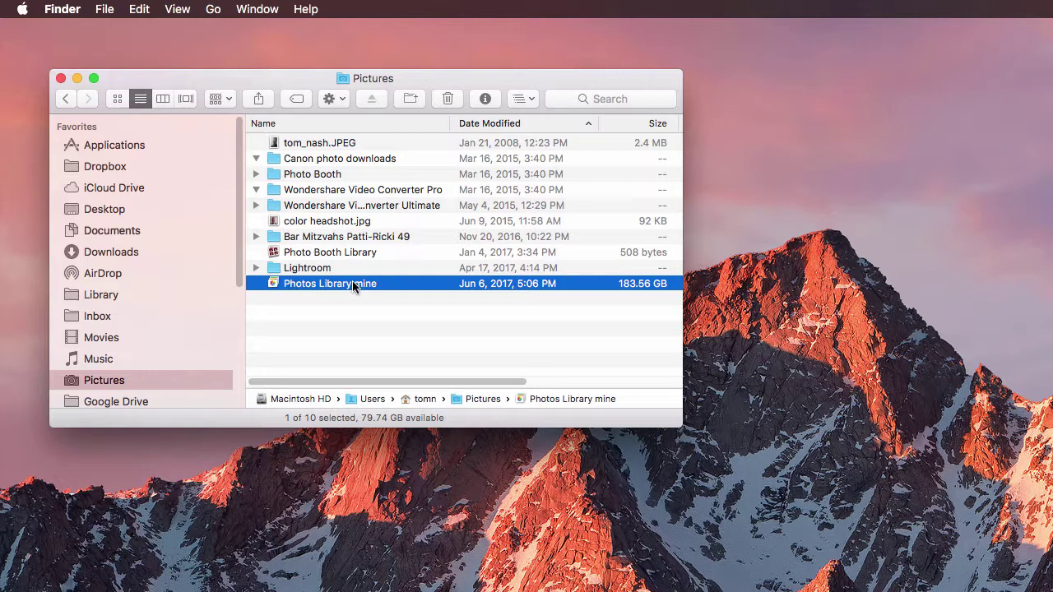
pyautogui.rightClick(272, 281)
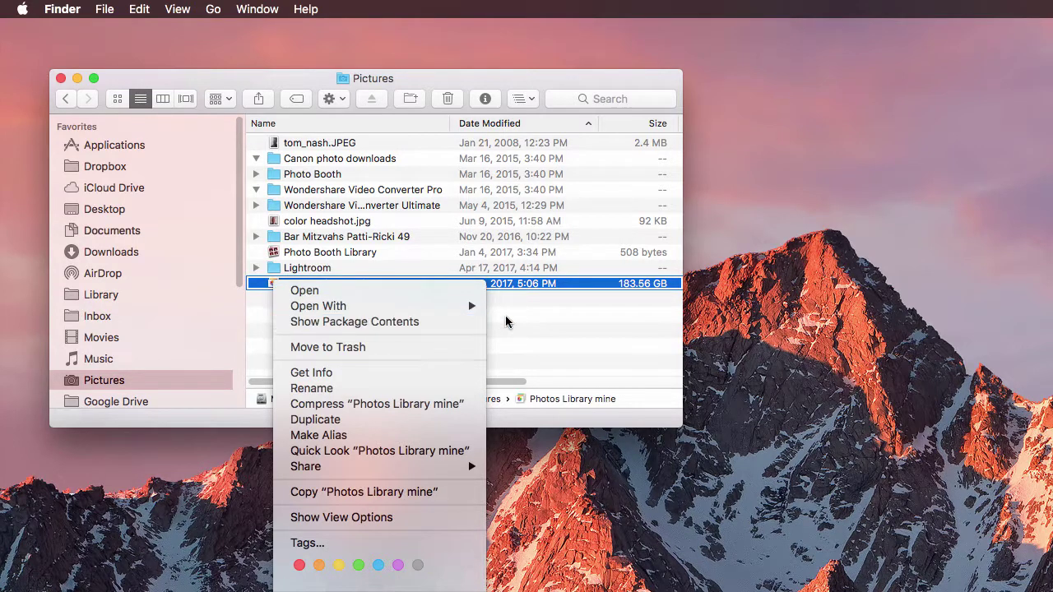
pyautogui.click(526, 323)
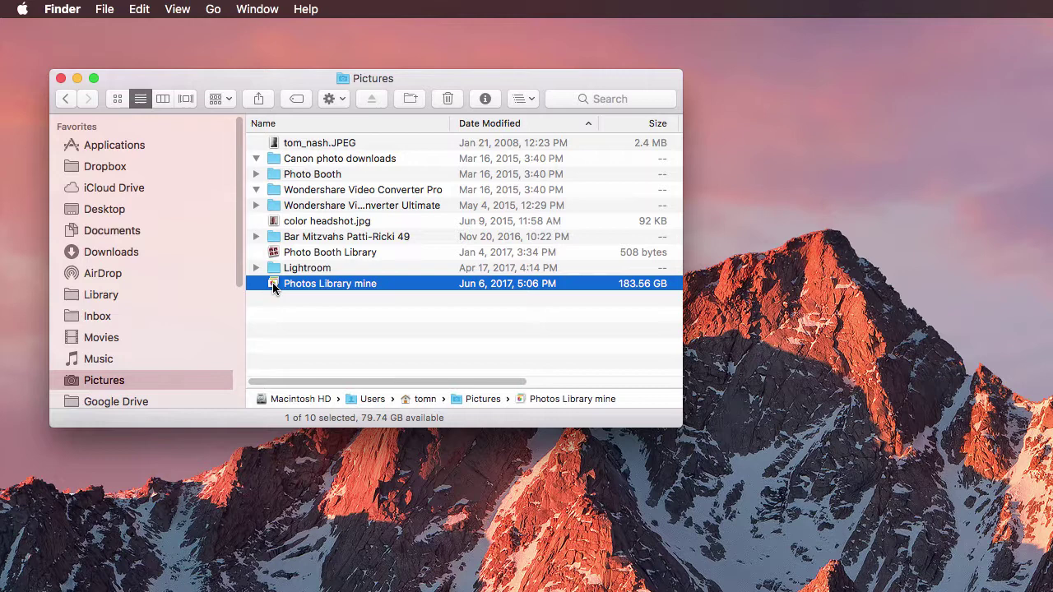
pyautogui.rightClick(272, 282)
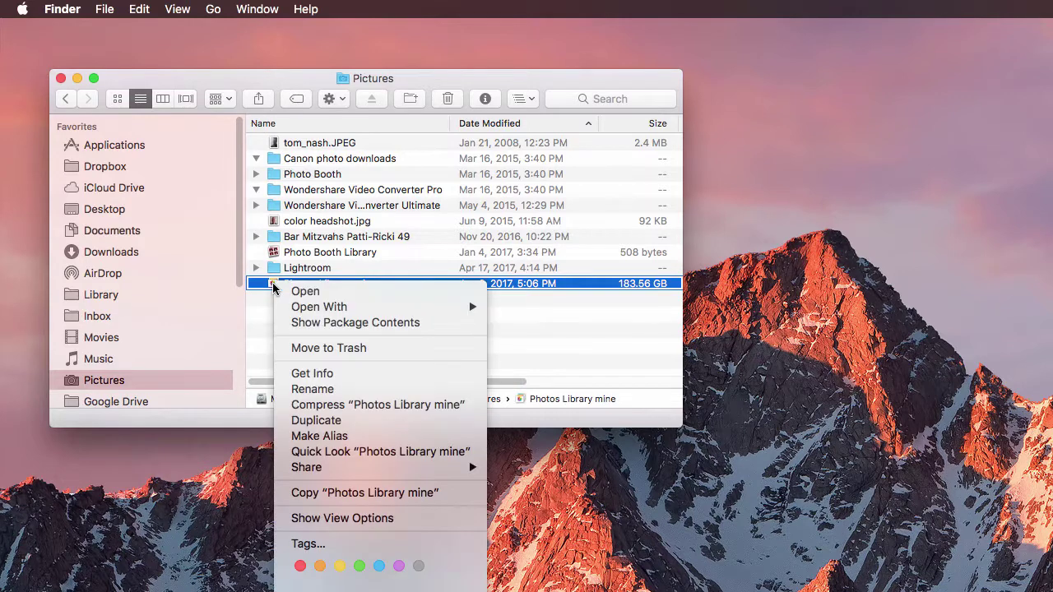
# Step: Show the package contents of Photos Library mine and open its Masters folder
pyautogui.click(320, 324)
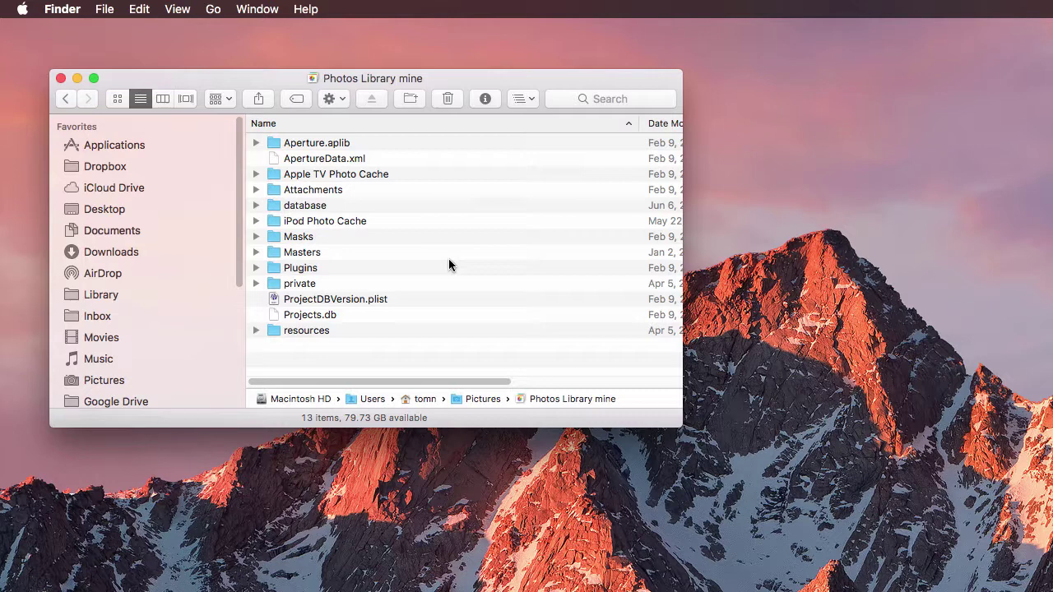
pyautogui.click(297, 254)
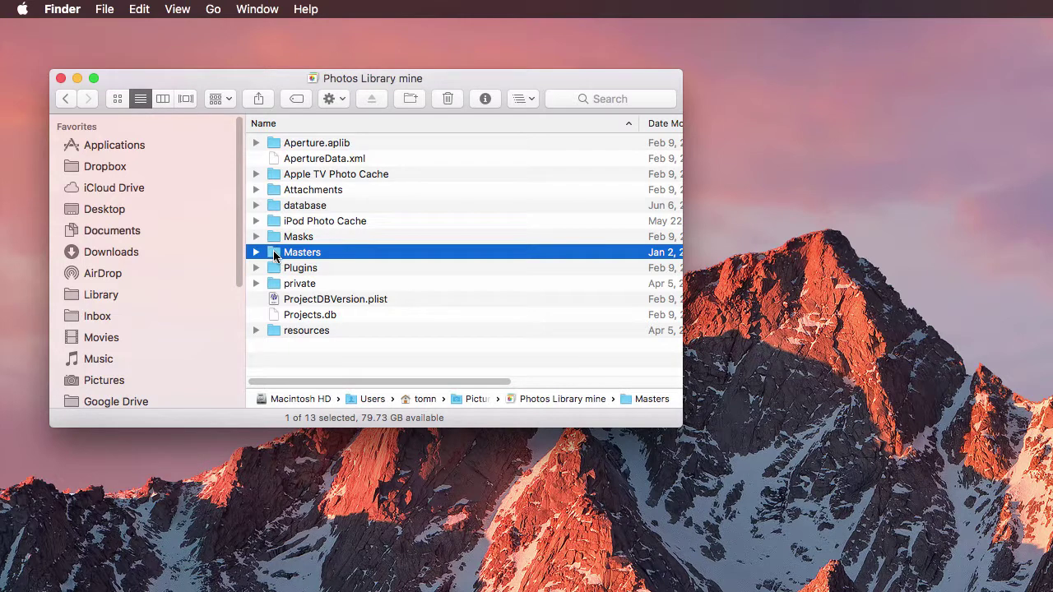
pyautogui.doubleClick(275, 256)
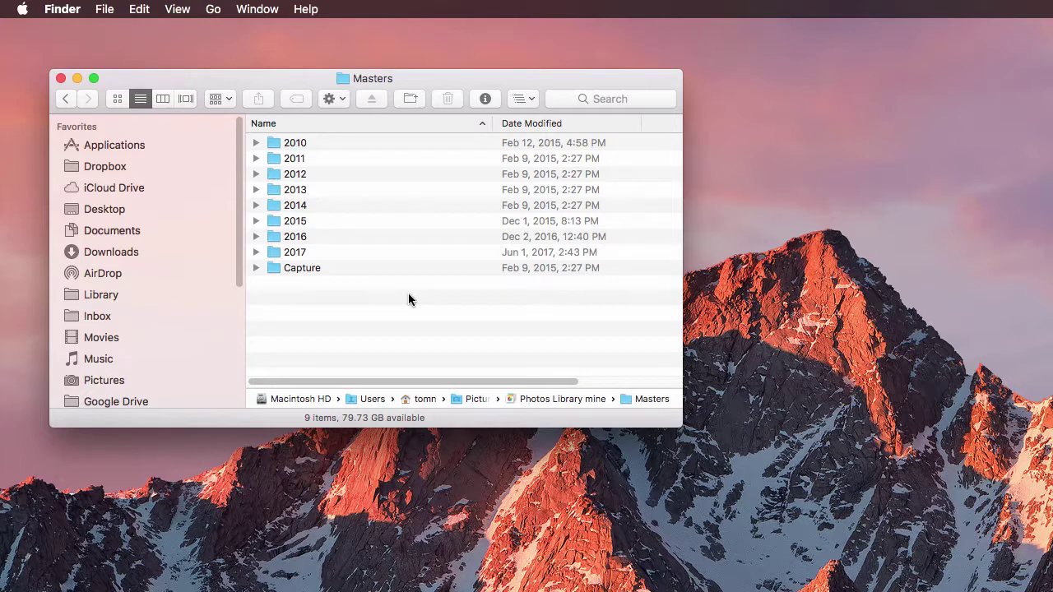
# Step: Navigate into Masters/2017/04/24
pyautogui.doubleClick(292, 252)
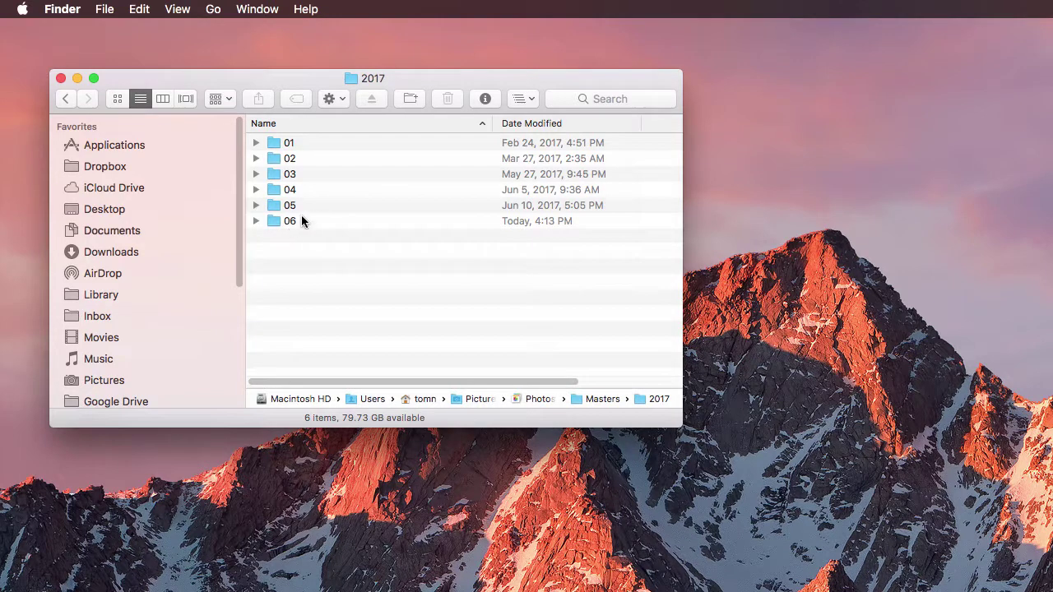
pyautogui.doubleClick(284, 189)
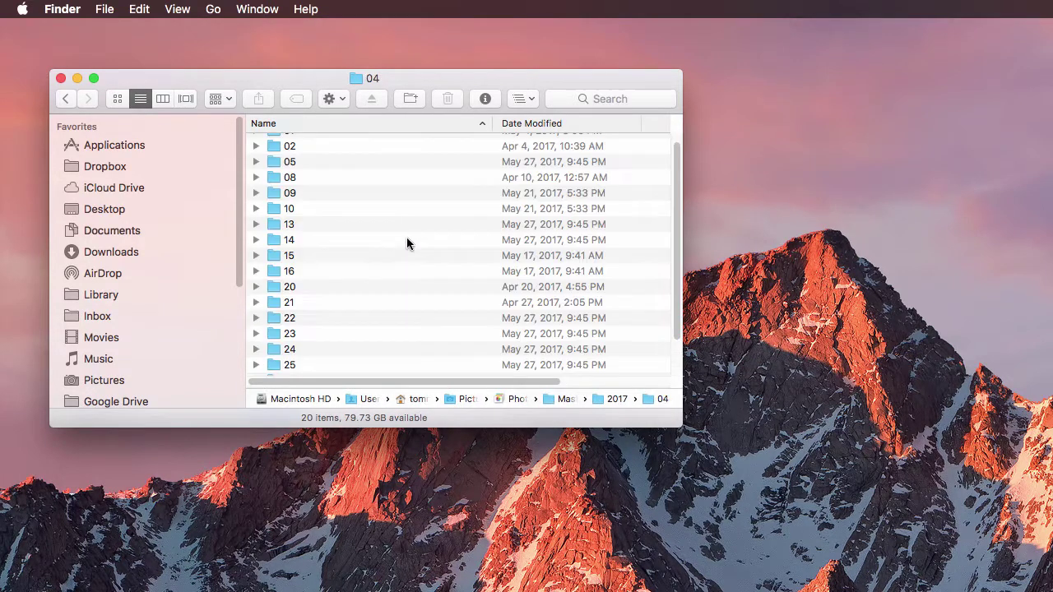
pyautogui.doubleClick(291, 349)
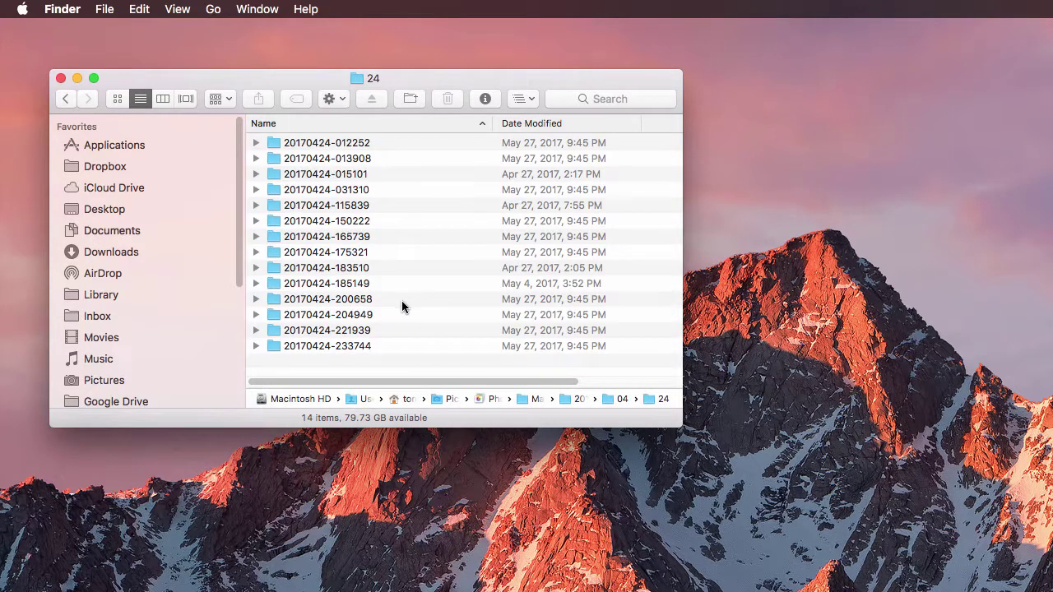
pyautogui.doubleClick(271, 221)
pyautogui.press('super+bracketleft')
pyautogui.doubleClick(354, 248)
pyautogui.press('super+bracketleft')
pyautogui.doubleClick(327, 194)
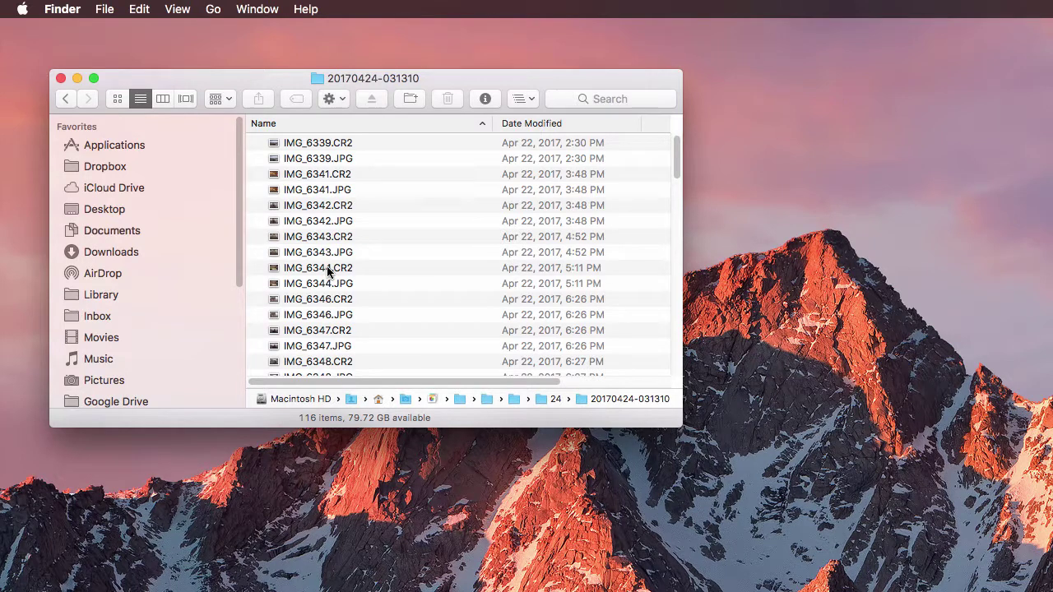
pyautogui.click(327, 146)
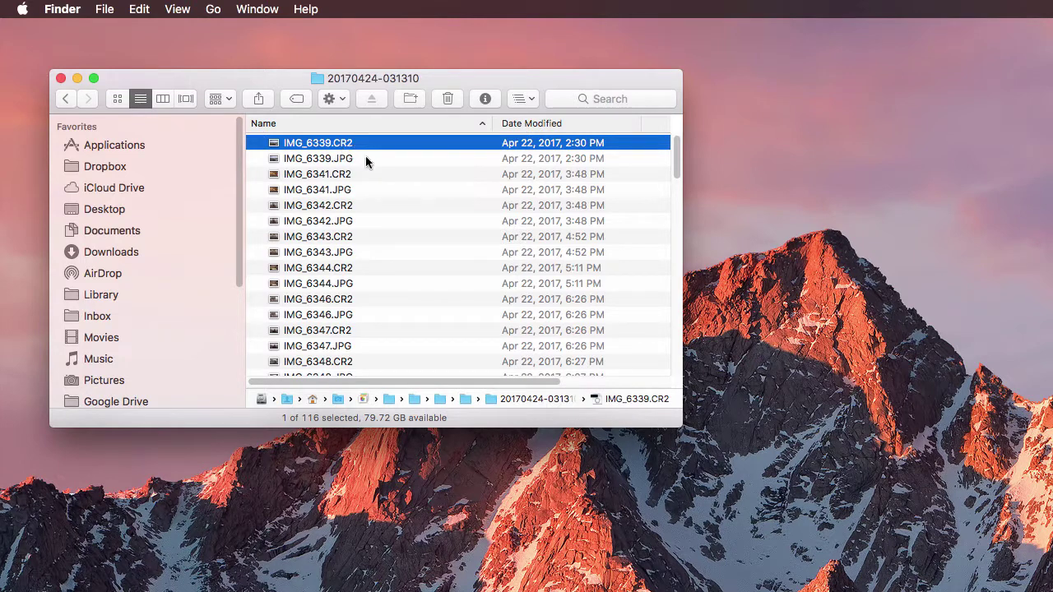
pyautogui.click(344, 160)
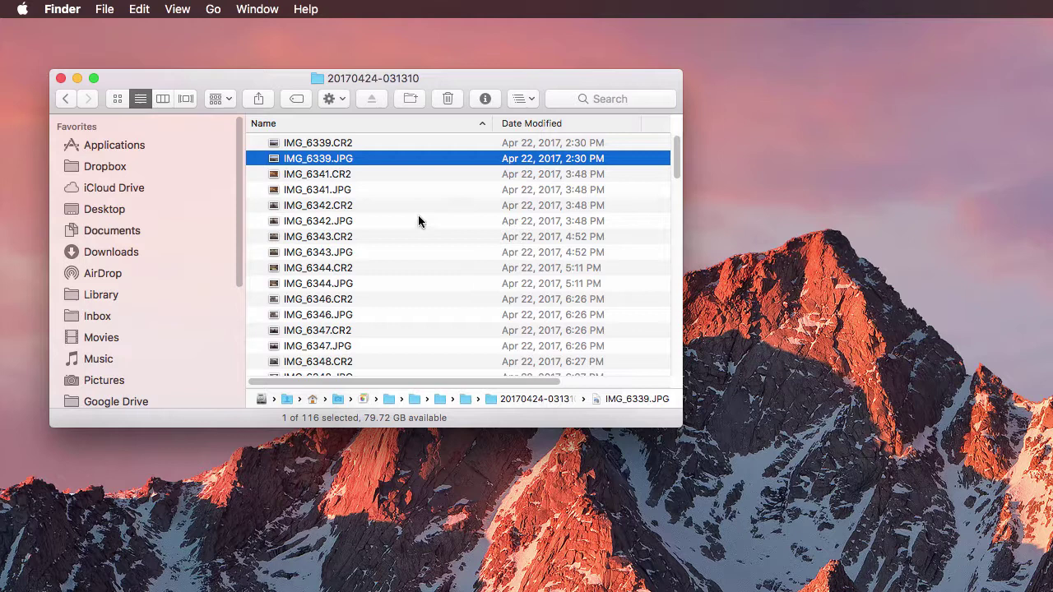
pyautogui.moveTo(281, 160); pyautogui.dragTo(787, 314)
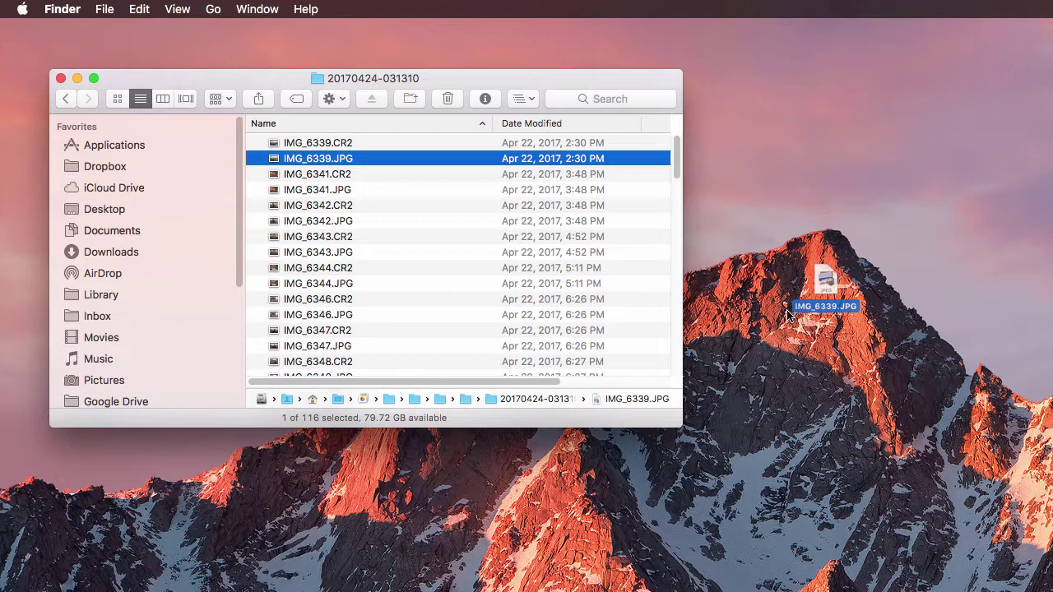
pyautogui.moveTo(787, 314); pyautogui.dragTo(787, 314)
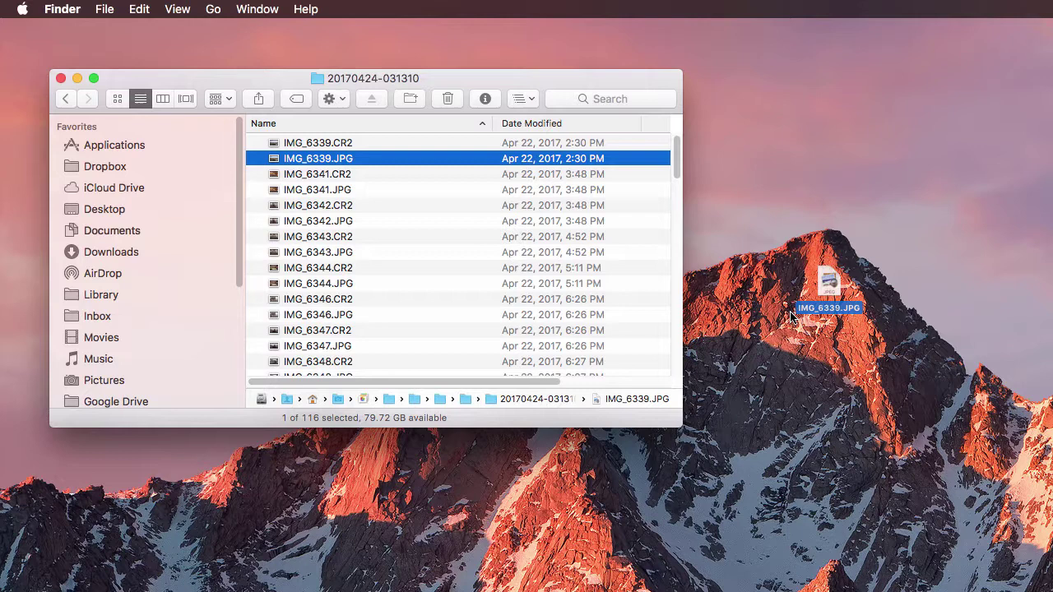
pyautogui.moveTo(789, 316); pyautogui.dragTo(781, 276)
pyautogui.press('alt')
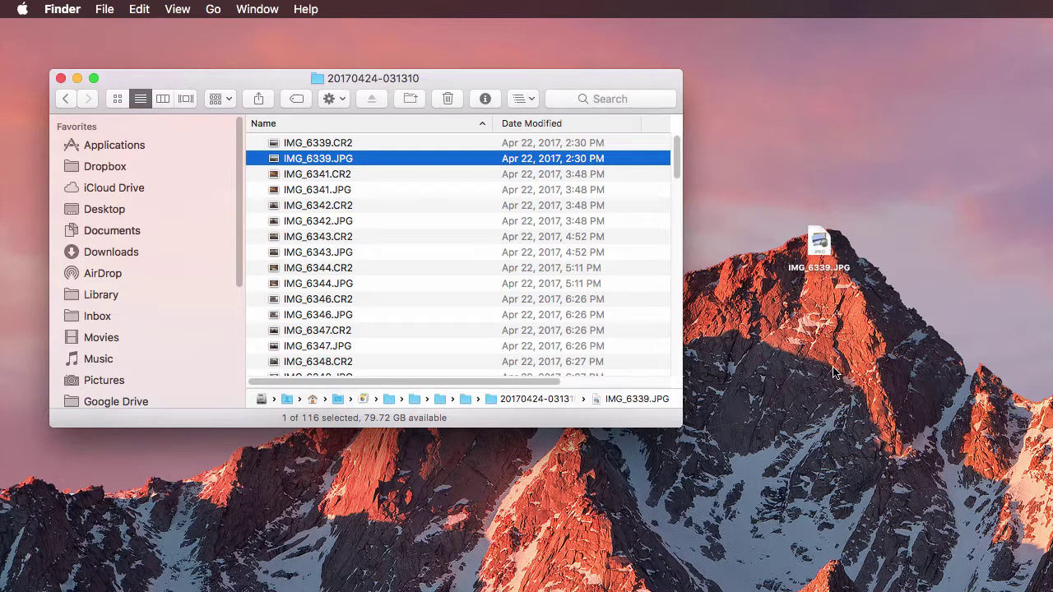
# Step: Copy the IMG_6342.CR2 file to the clipboard
pyautogui.rightClick(305, 163)
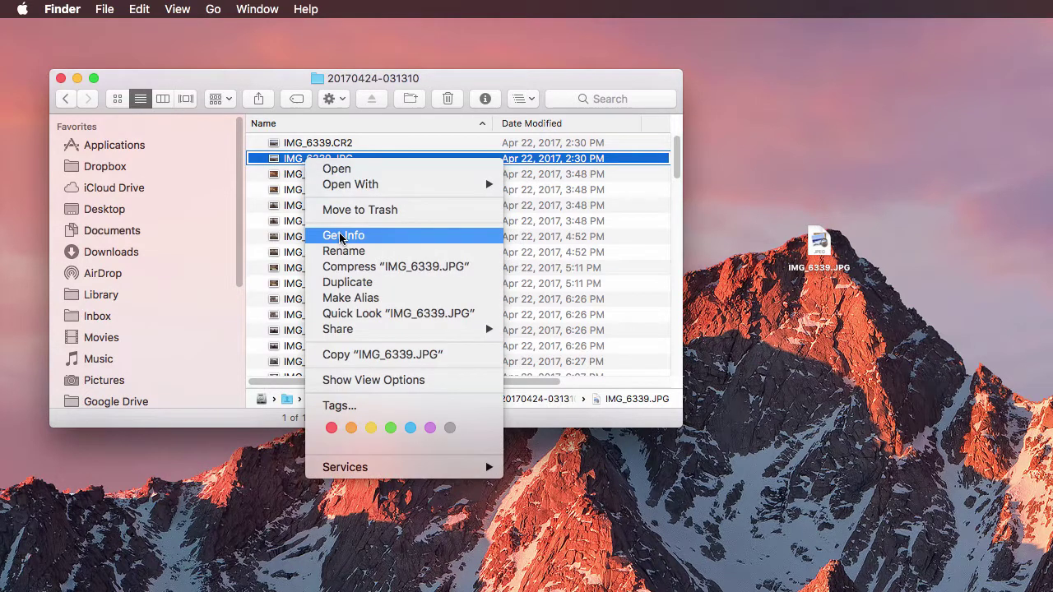
pyautogui.click(336, 206)
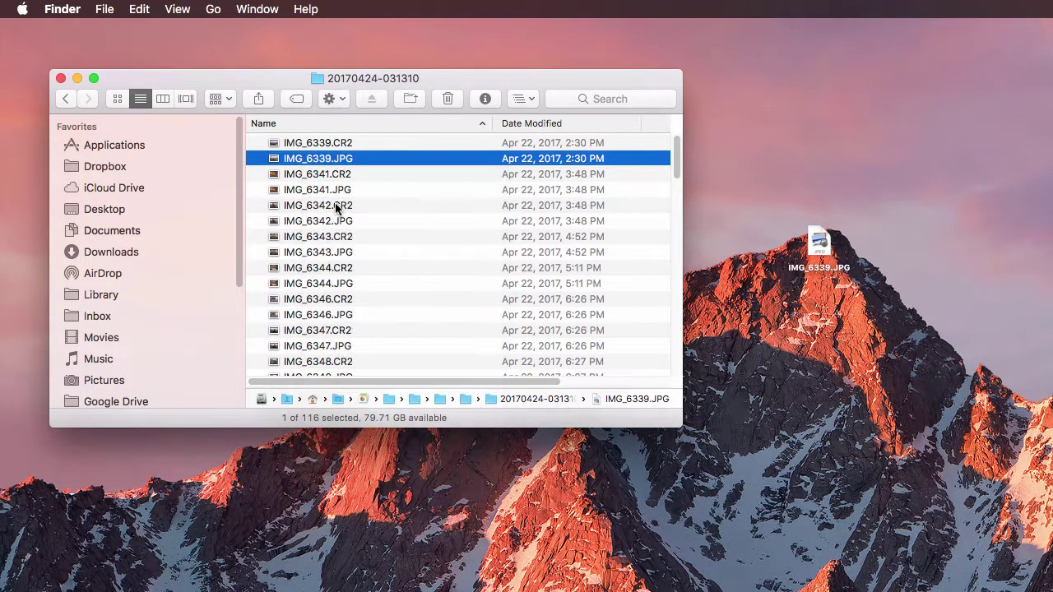
pyautogui.click(337, 208)
pyautogui.rightClick(337, 208)
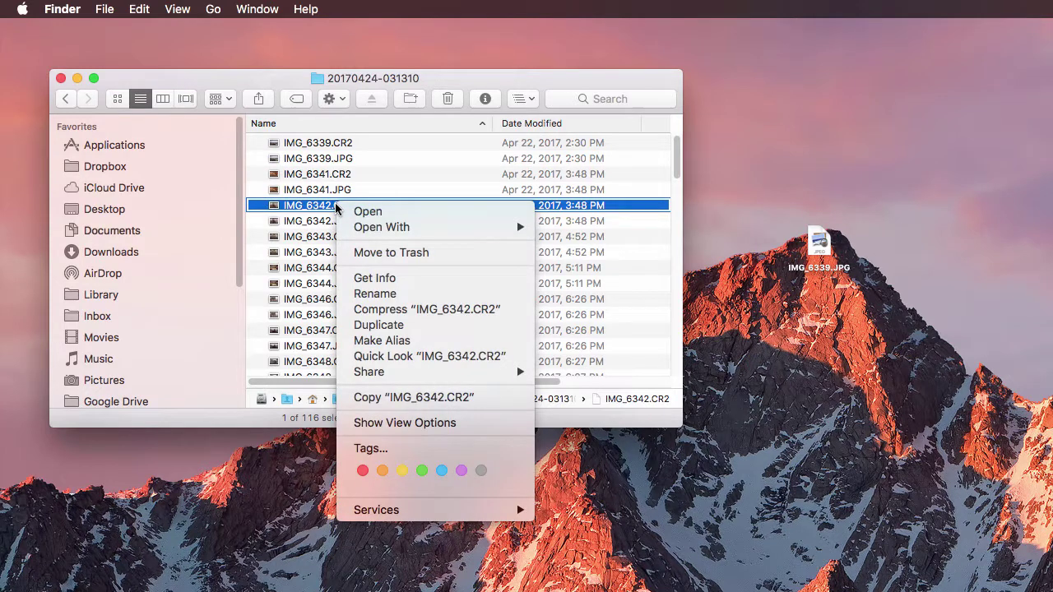
pyautogui.click(407, 397)
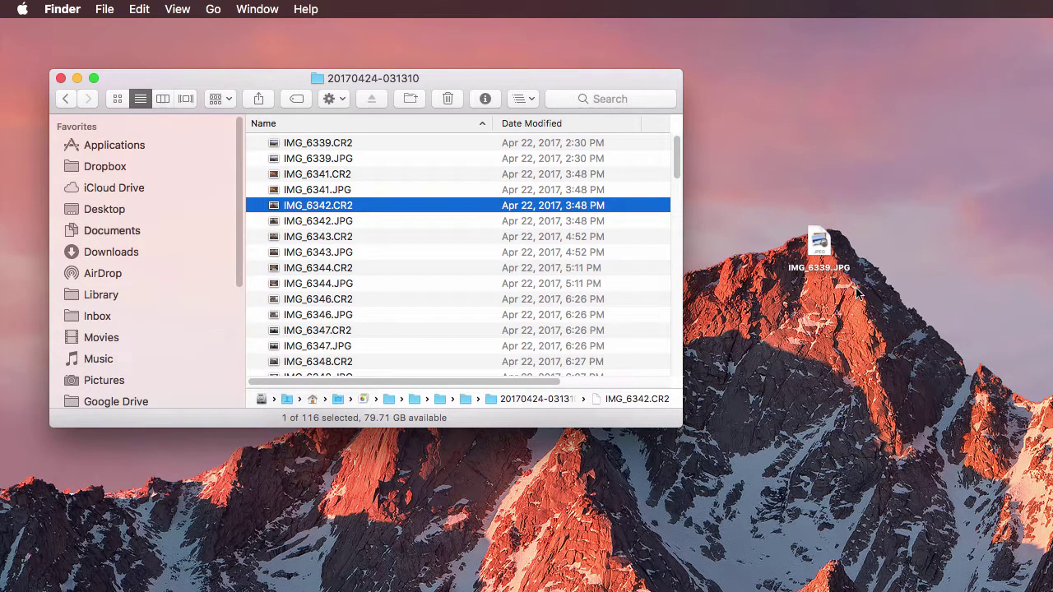
# Step: Open the desktop IMG_6339.JPG with Adobe Photoshop, retrying after the -10817 error
pyautogui.rightClick(816, 239)
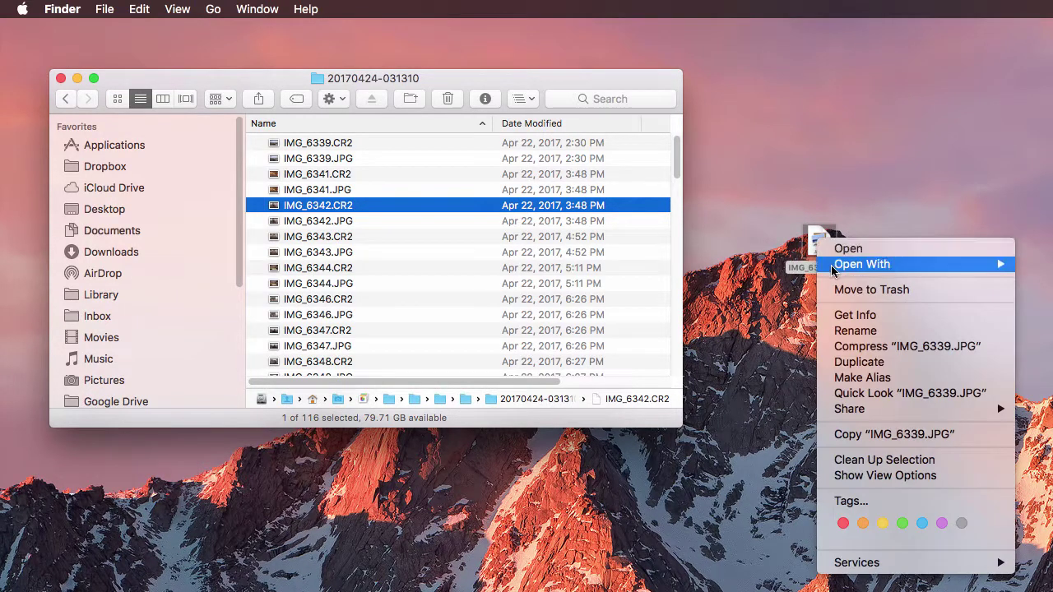
pyautogui.moveTo(832, 265)
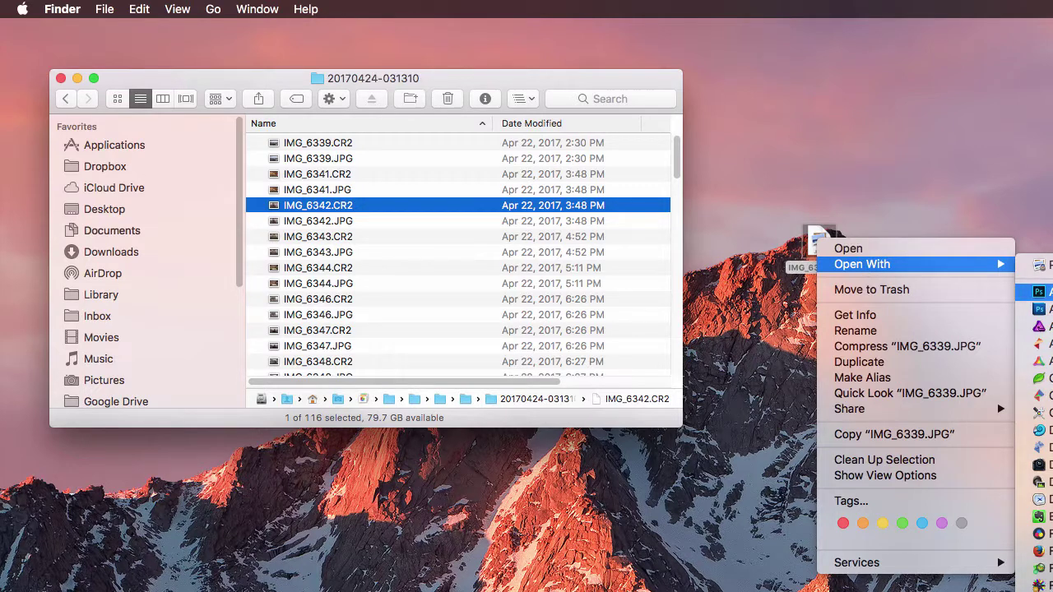
pyautogui.click(1038, 292)
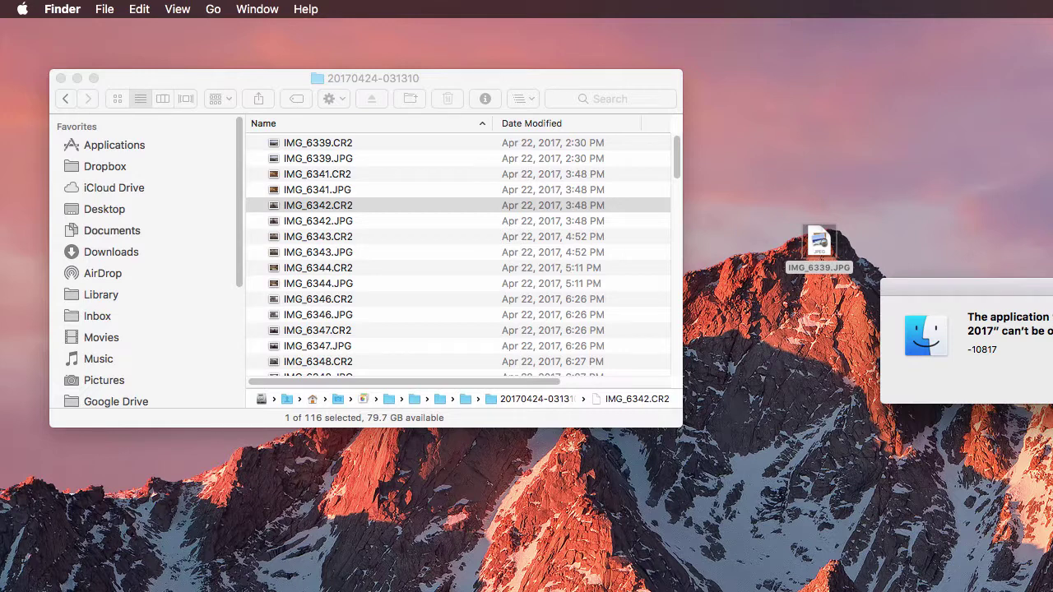
pyautogui.press('Return')
pyautogui.moveTo(822, 240); pyautogui.dragTo(786, 220)
pyautogui.rightClick(782, 216)
pyautogui.moveTo(810, 237)
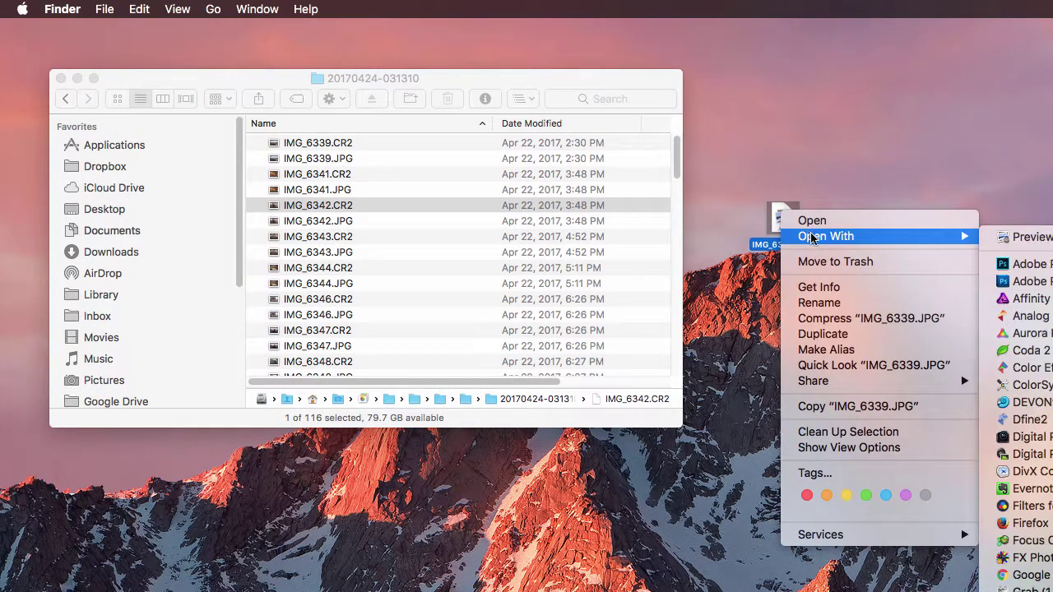
pyautogui.click(1038, 265)
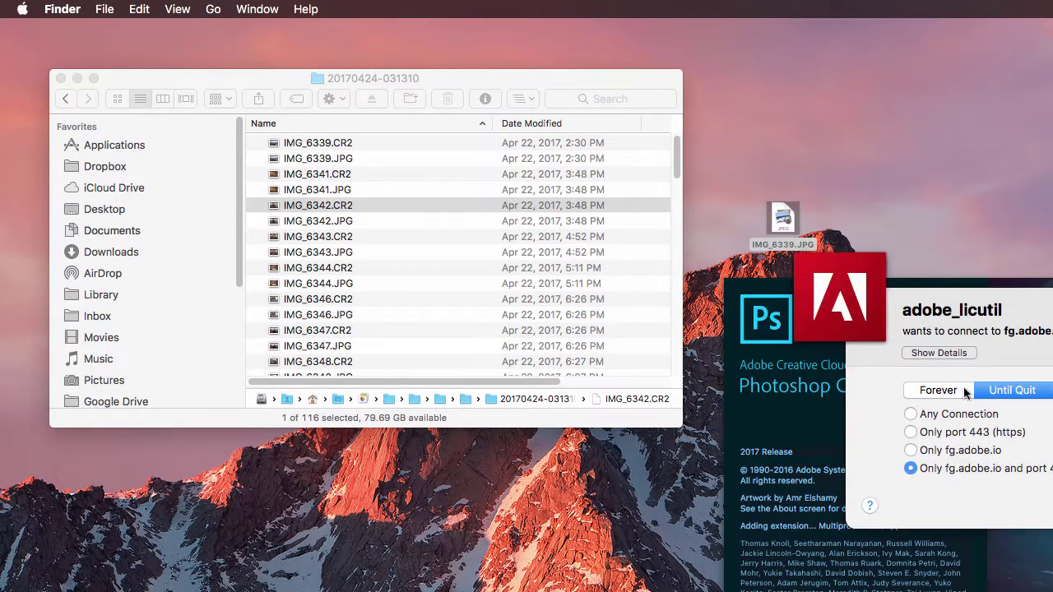
# Step: Accept the licensing and node connection prompts so IMG_6339.JPG opens, then hide Photoshop
pyautogui.click(965, 390)
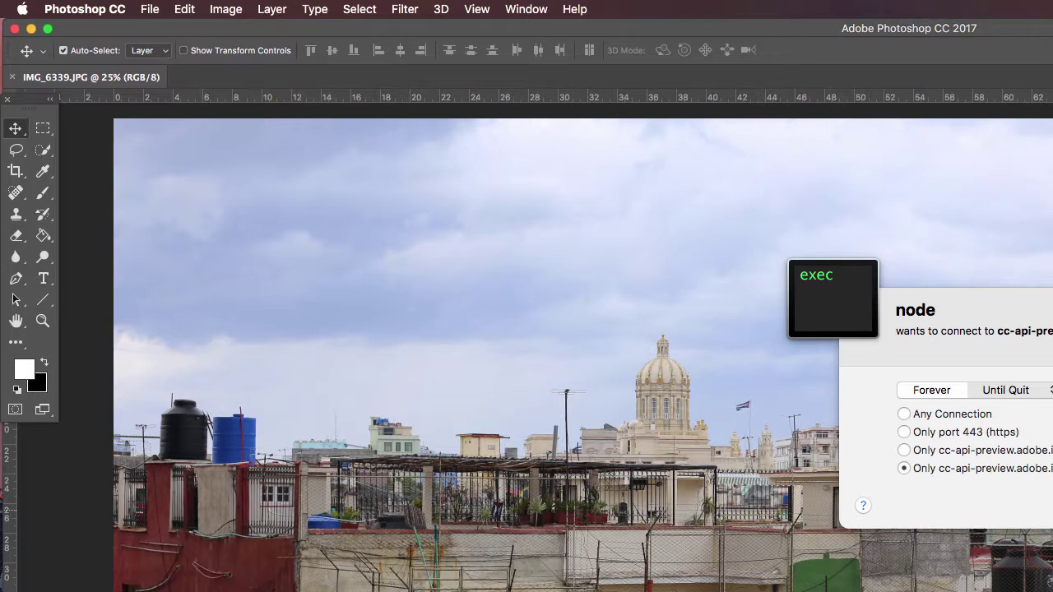
pyautogui.press('Return')
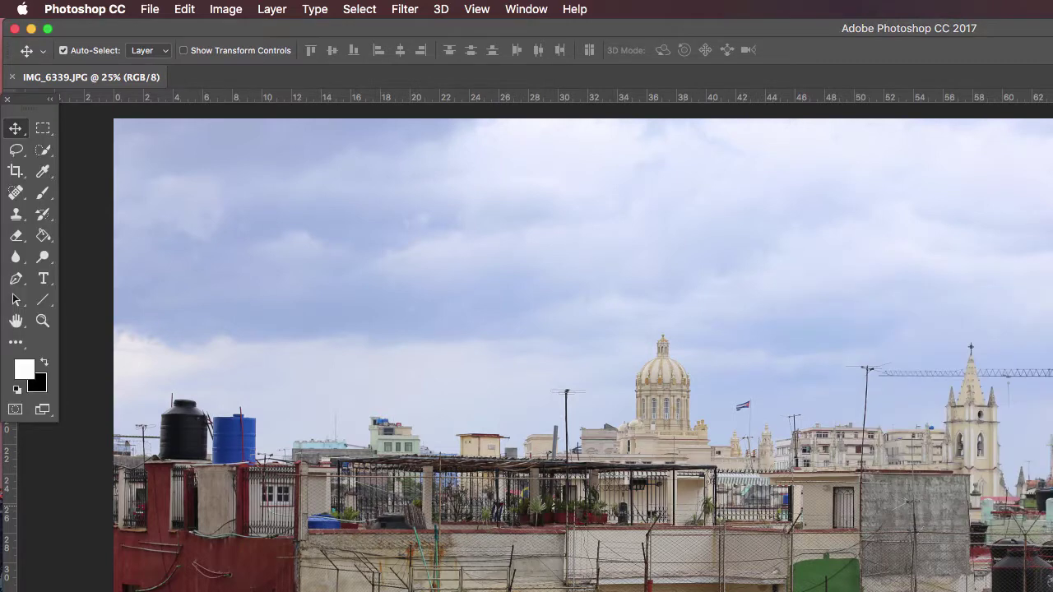
pyautogui.press('super+k')
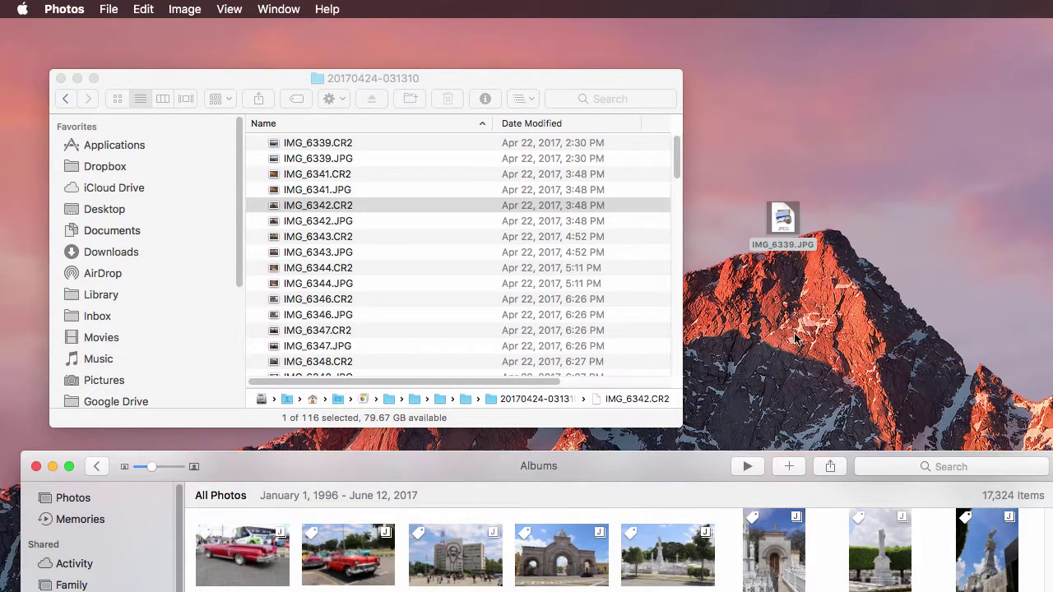
# Step: Rename the desktop photo to IMG_6339-tom.JPG
pyautogui.click(835, 342)
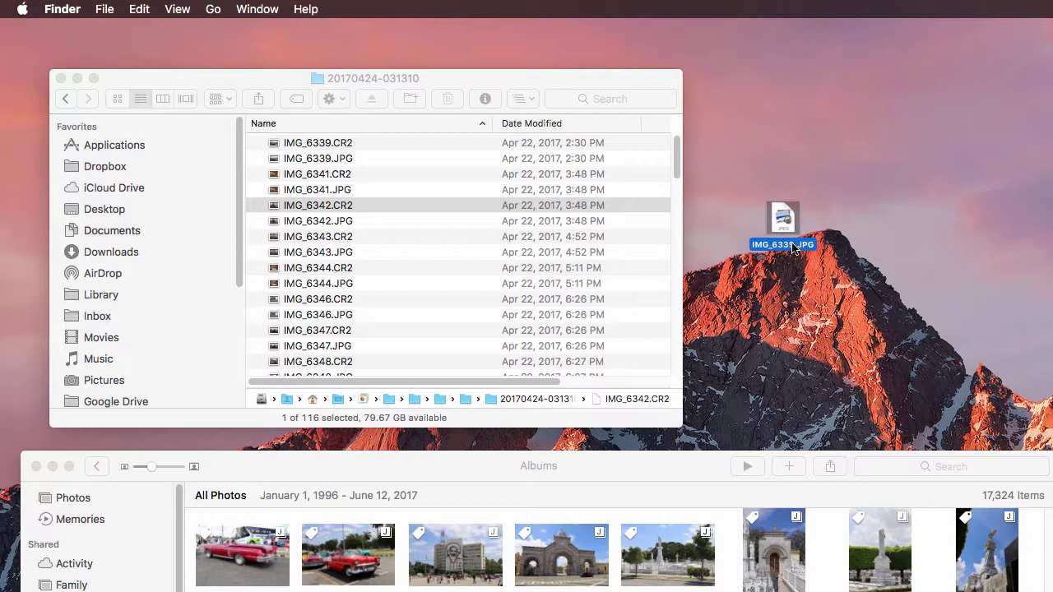
pyautogui.click(794, 245)
pyautogui.press('Right')
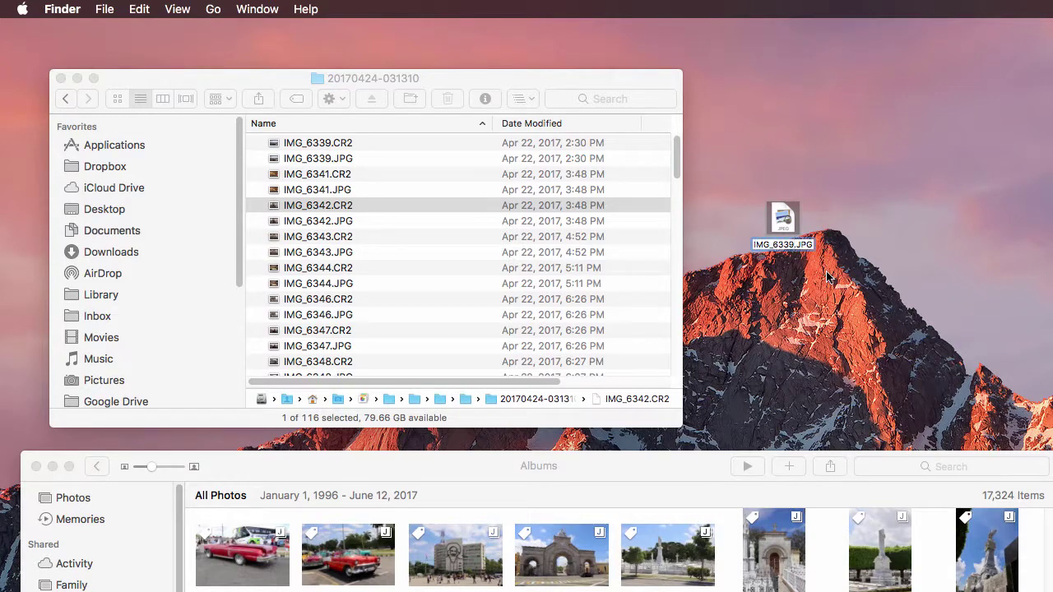
pyautogui.write('-tom')
pyautogui.press('Return')
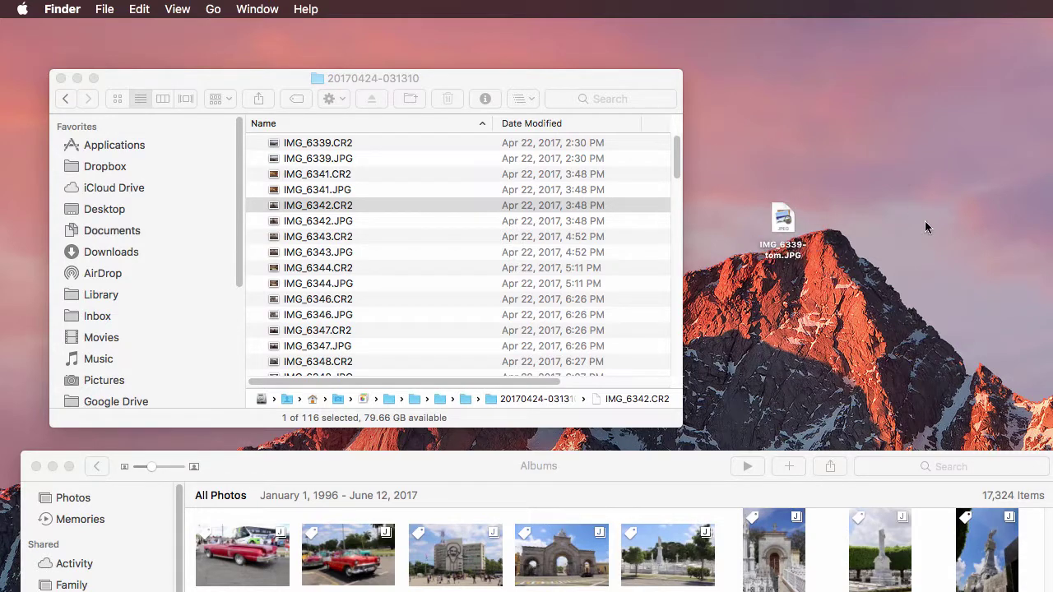
# Step: Raise the Photos window and drag IMG_6339-tom.JPG into the All Photos grid
pyautogui.moveTo(677, 460); pyautogui.dragTo(661, 338)
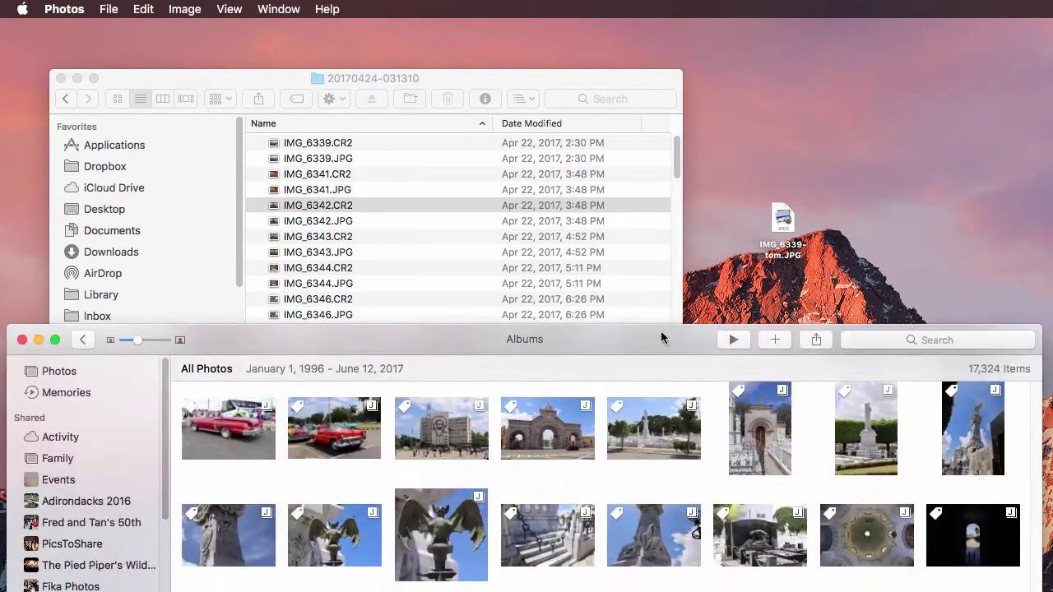
pyautogui.moveTo(781, 218); pyautogui.dragTo(682, 455)
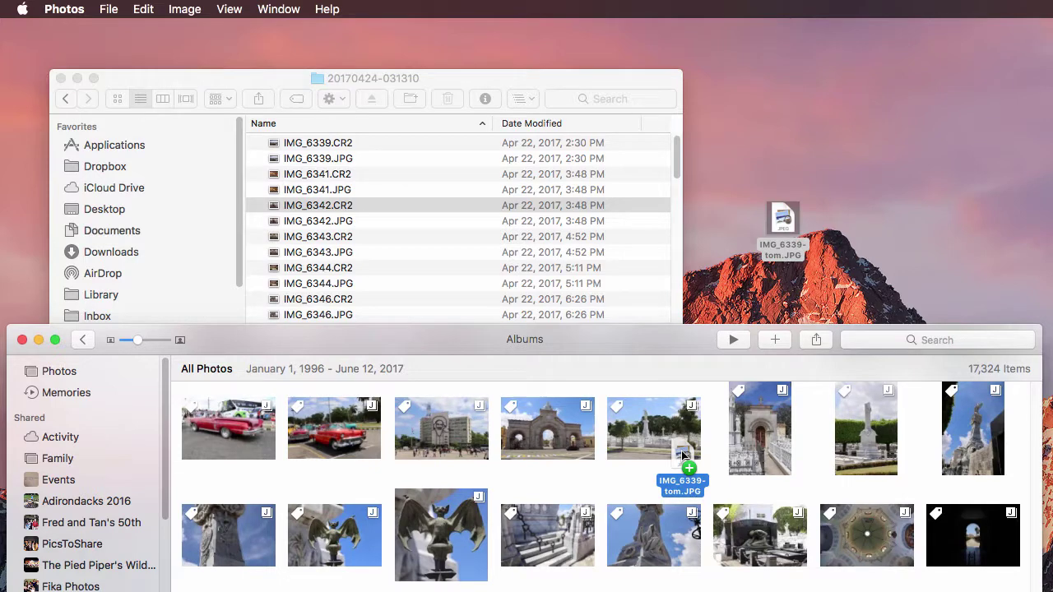
pyautogui.moveTo(682, 455); pyautogui.dragTo(849, 218)
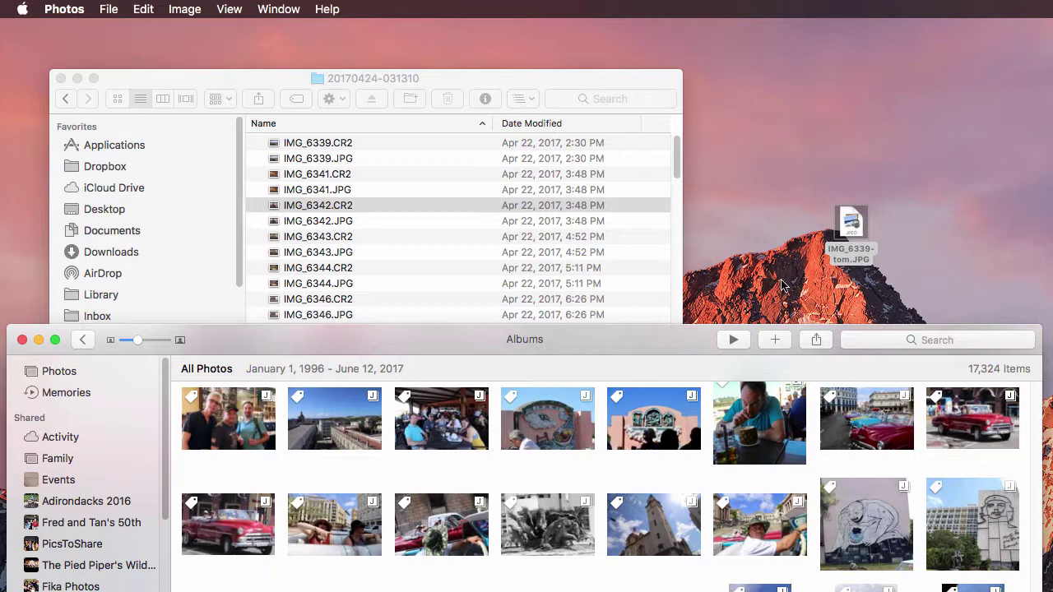
# Step: Move Photos aside, go back to Masters/2017/04 in Finder, and drag folder 20 to the desktop
pyautogui.moveTo(653, 343); pyautogui.dragTo(680, 551)
pyautogui.click(499, 313)
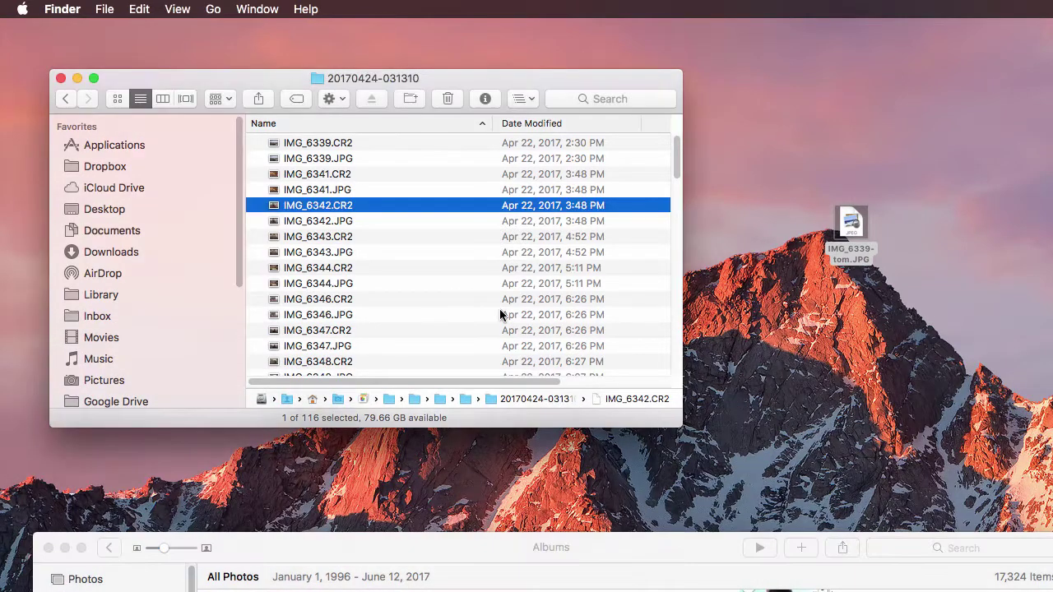
pyautogui.click(70, 99)
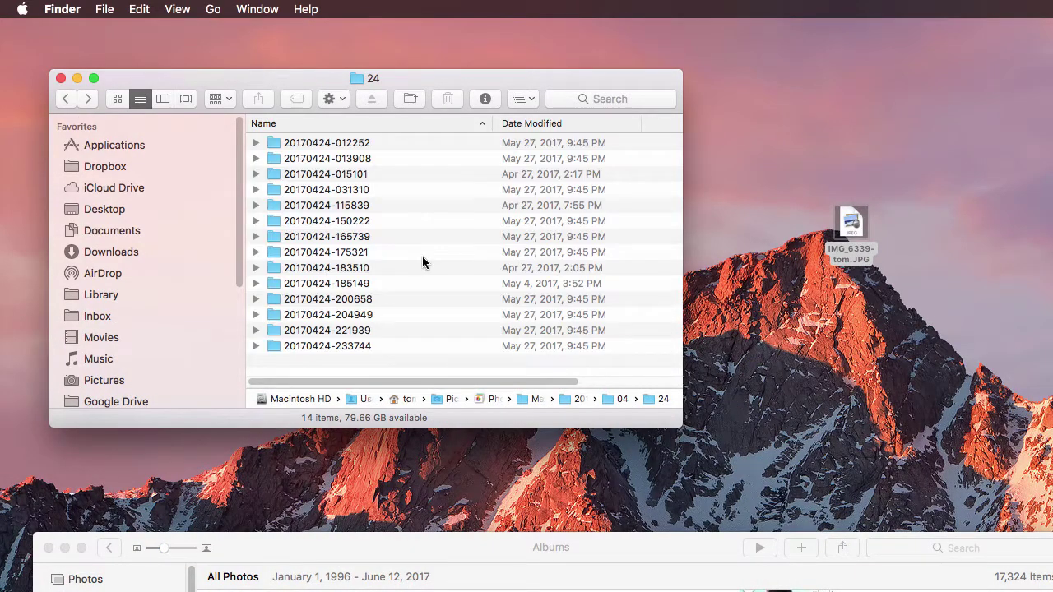
pyautogui.click(66, 99)
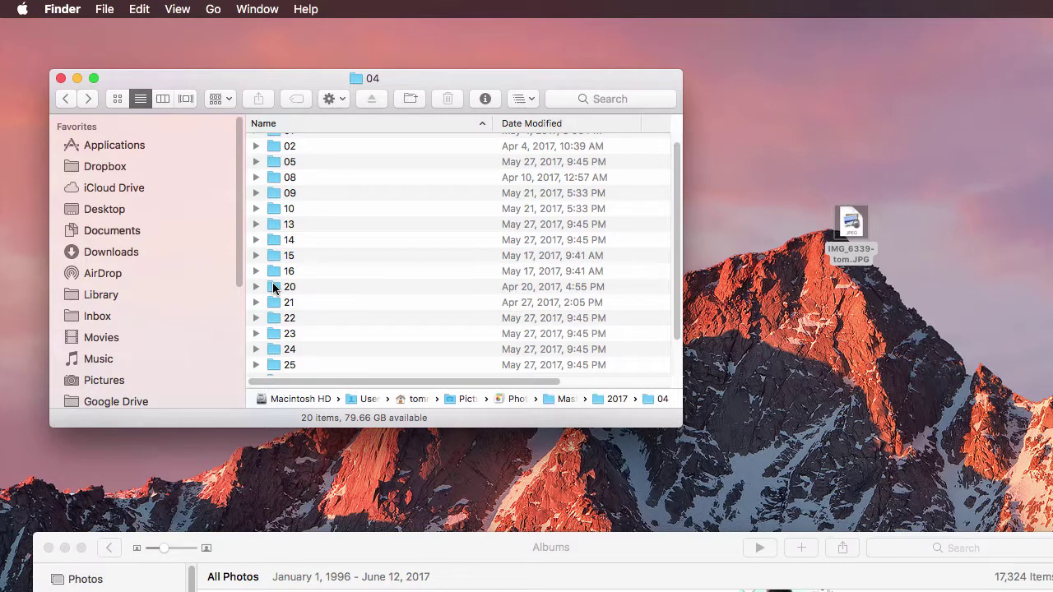
pyautogui.moveTo(310, 286); pyautogui.dragTo(787, 144)
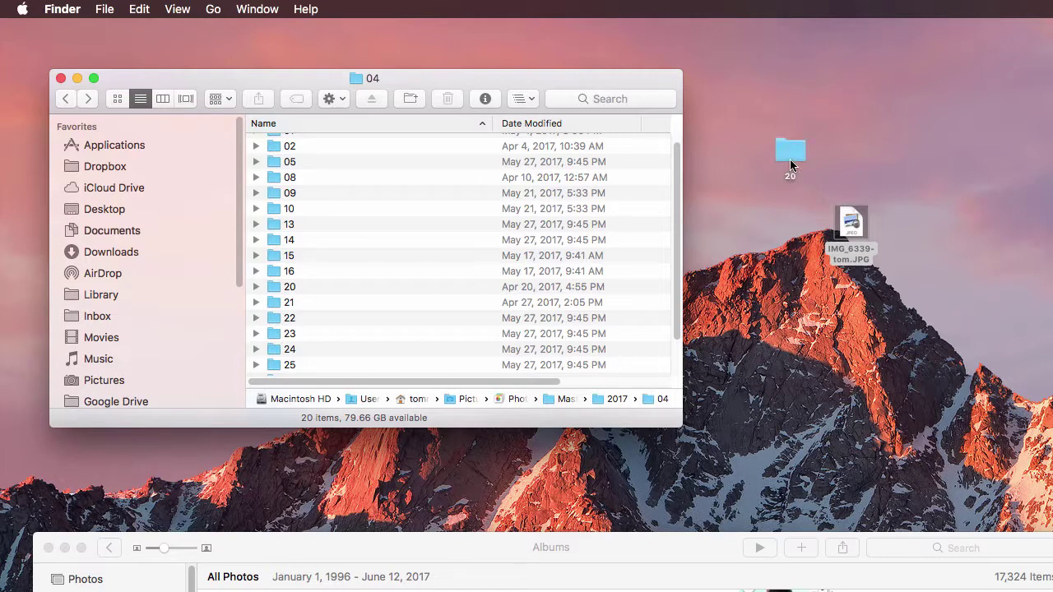